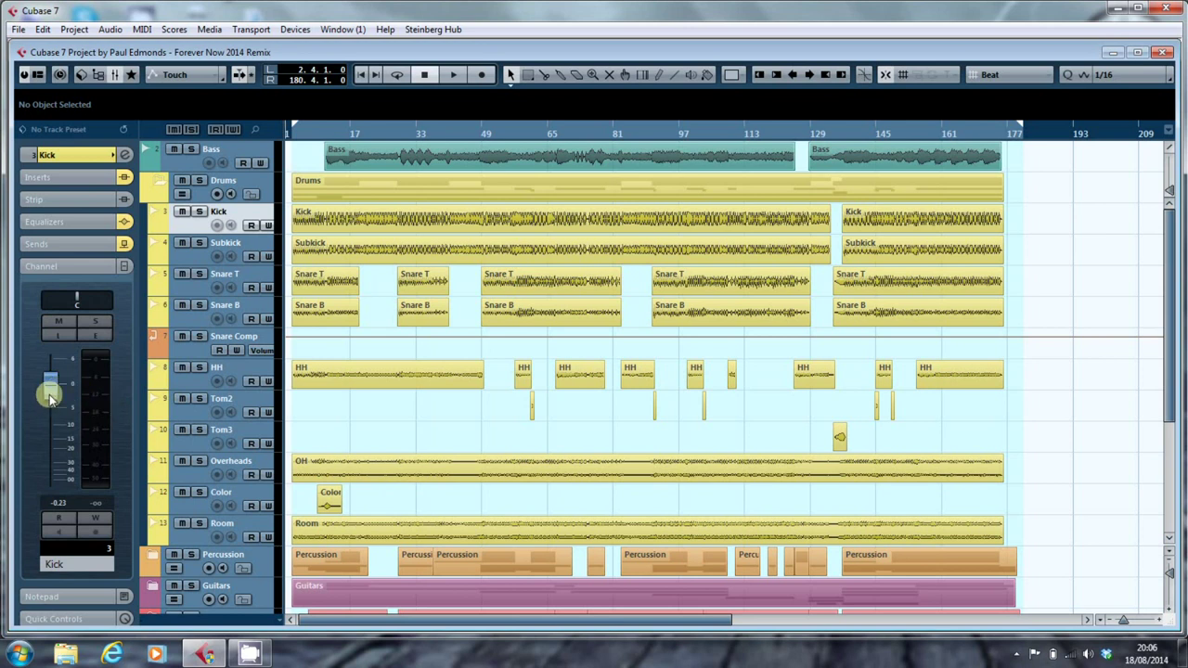
Move the Kick track's Inspector volume fader up and down, then reset it to 0.00 dB
mouse_move(50, 397)
left_mouse_down()
mouse_move(54, 384)
mouse_move(62, 399)
mouse_move(54, 381)
mouse_move(53, 390)
left_mouse_up()
left_click_drag(50, 393, 72, 478)
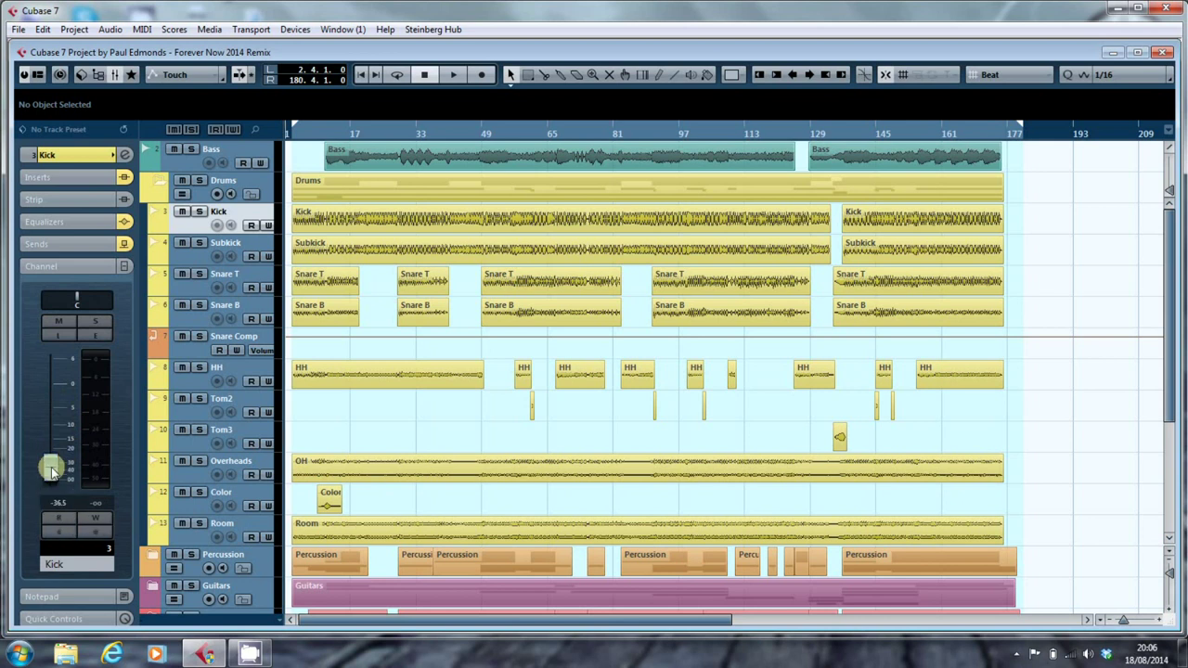
left_click(51, 470, "ctrl")
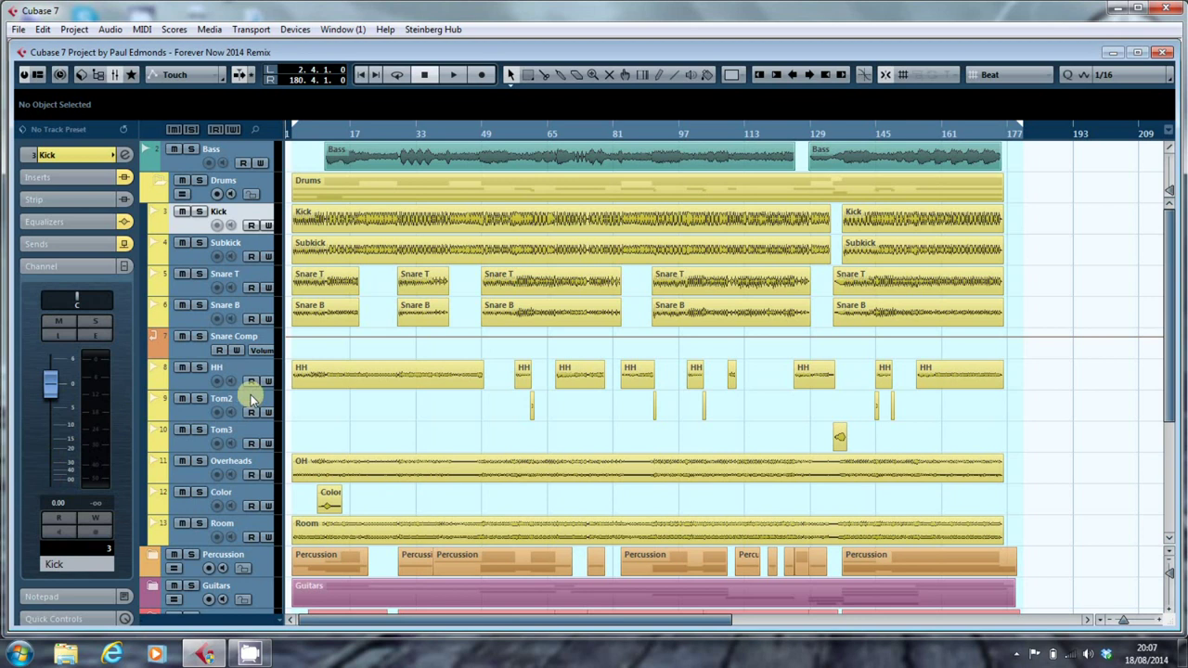
left_click_drag(240, 391, 239, 461)
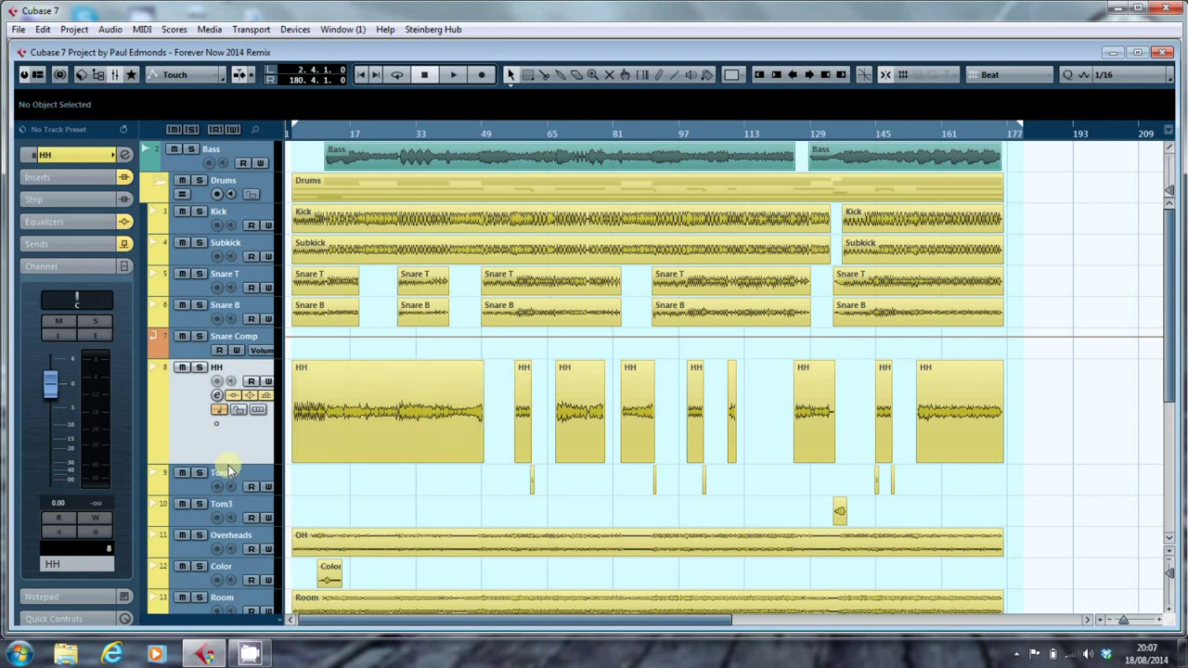
left_click_drag(227, 464, 236, 391)
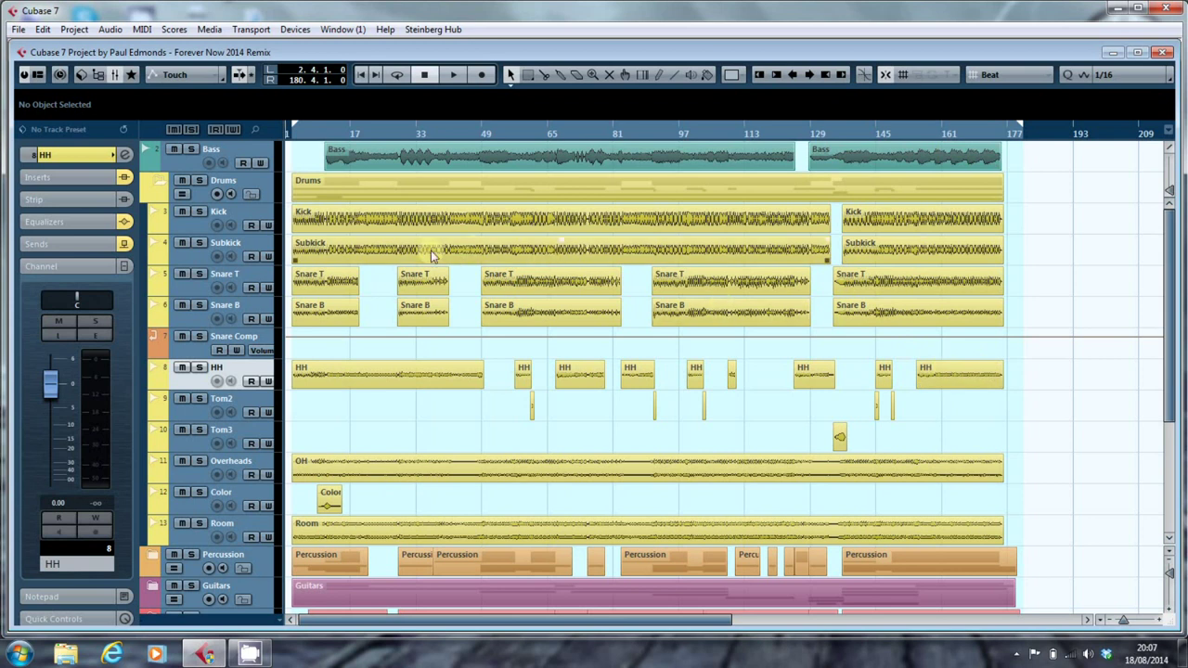
left_click(469, 163)
Bring up the MixConsole with F3 and scroll from Bass across to Stereo Out and back
key("F3")
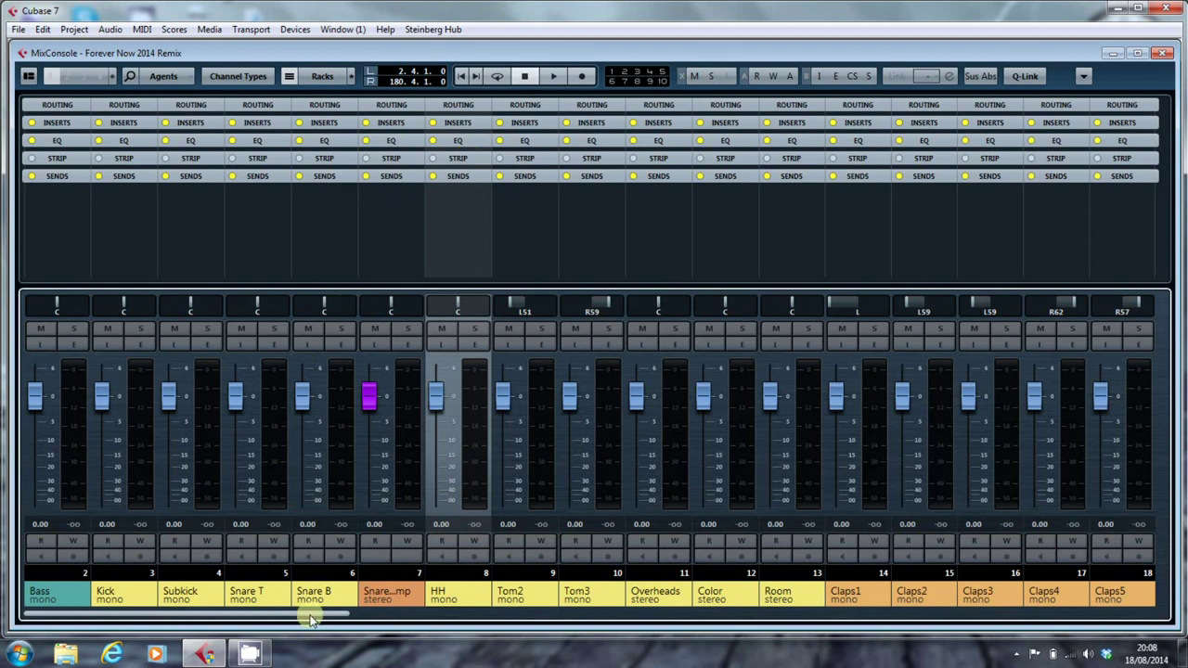
left_click_drag(378, 620, 1172, 620)
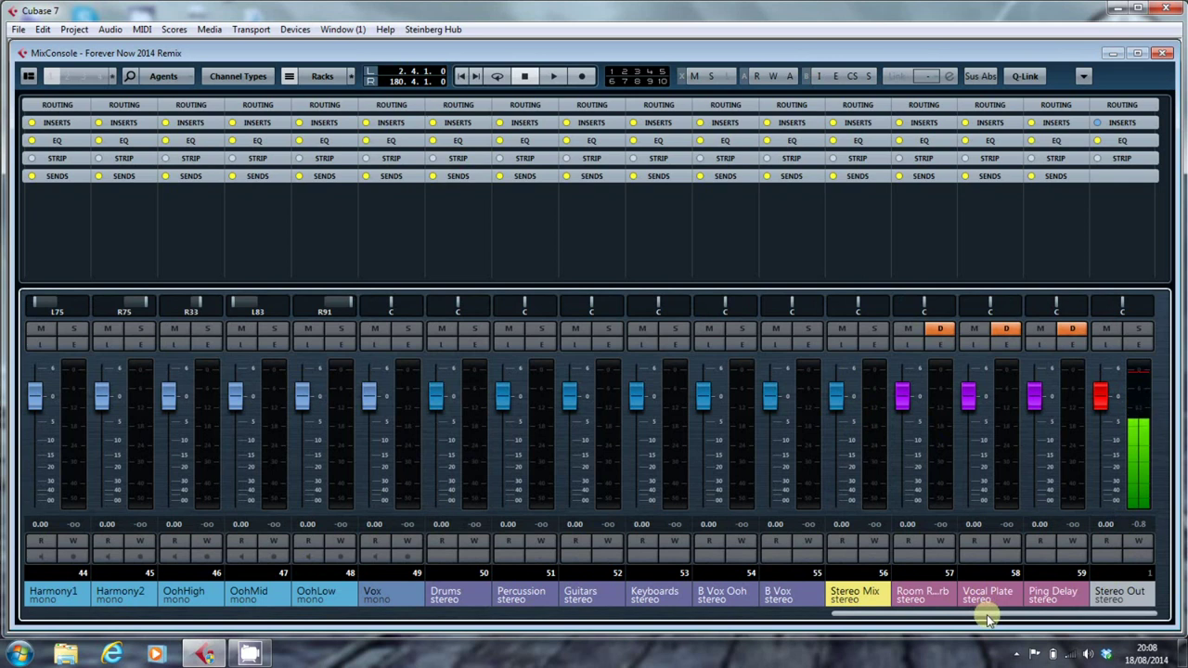
left_click_drag(988, 620, 109, 613)
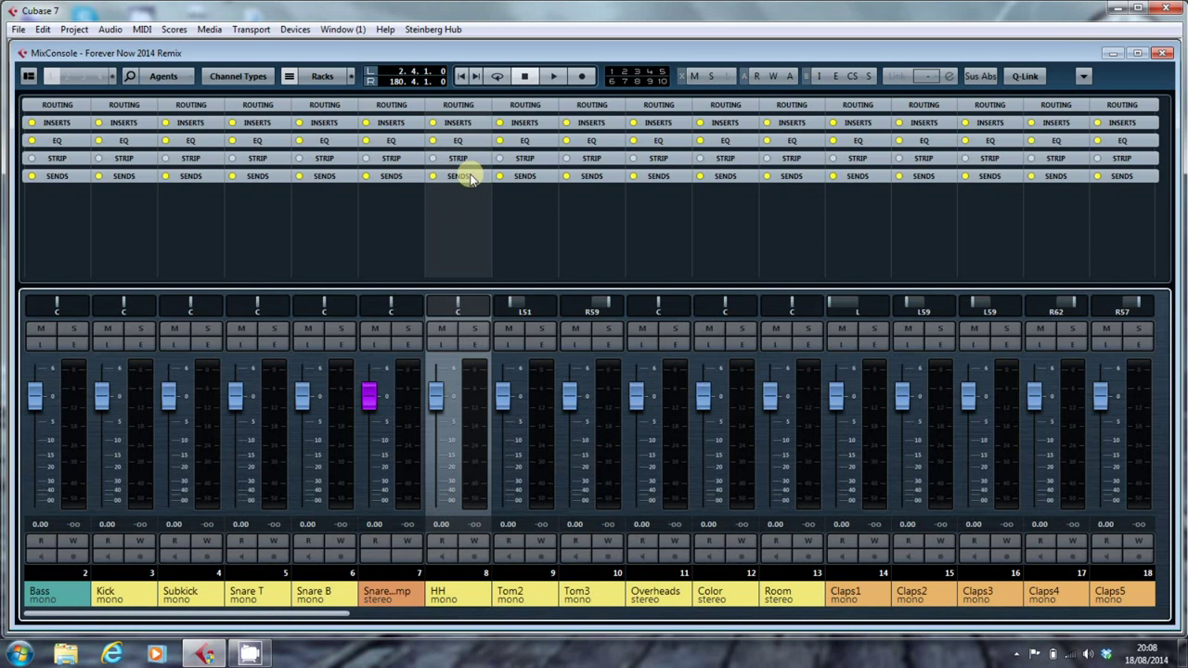
Play the song to capture peaks (Bass -7.2, Kick -8.4, HH -15.6) and review them across channels
key("space")
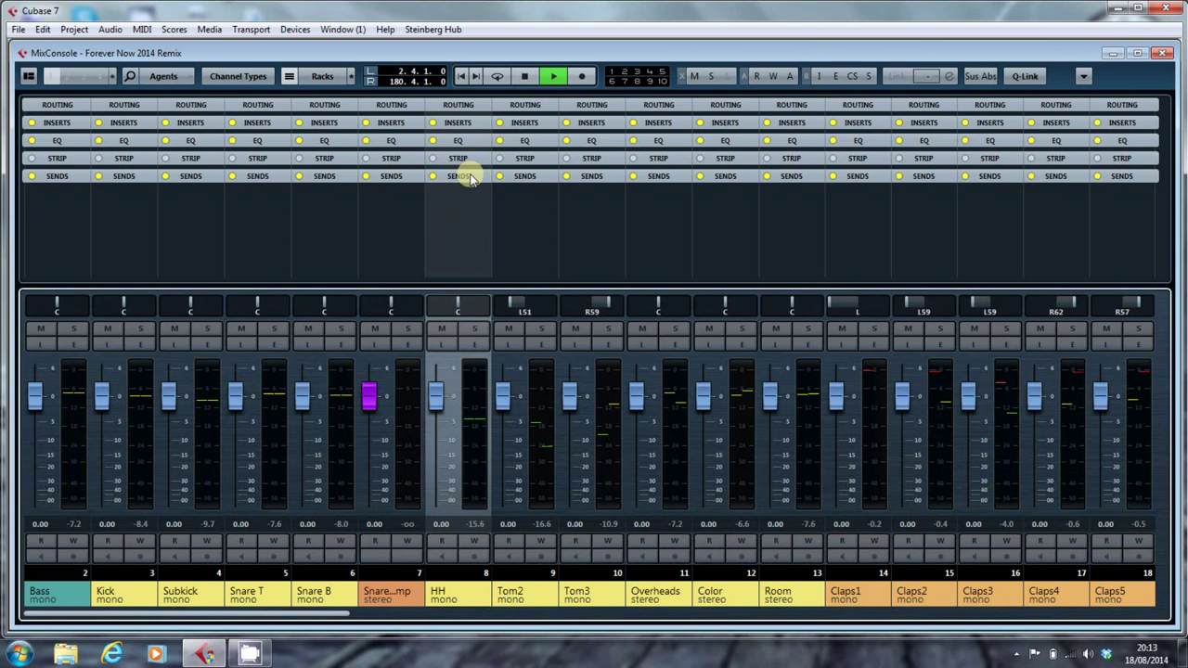
key("space")
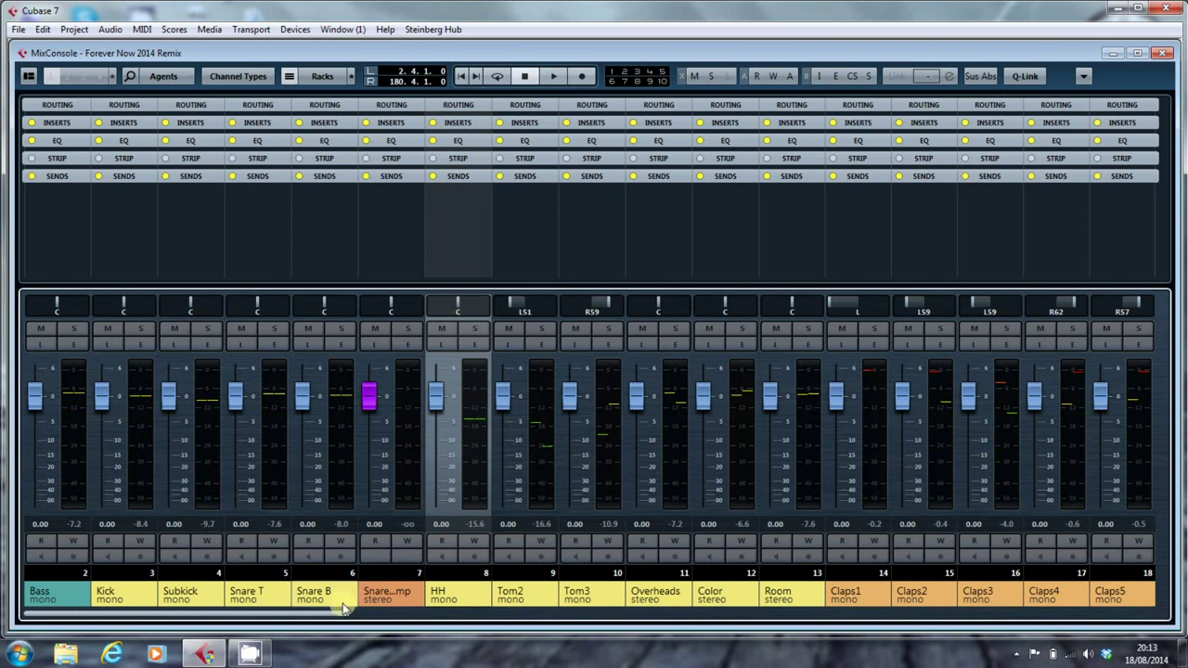
left_click_drag(340, 616, 1133, 622)
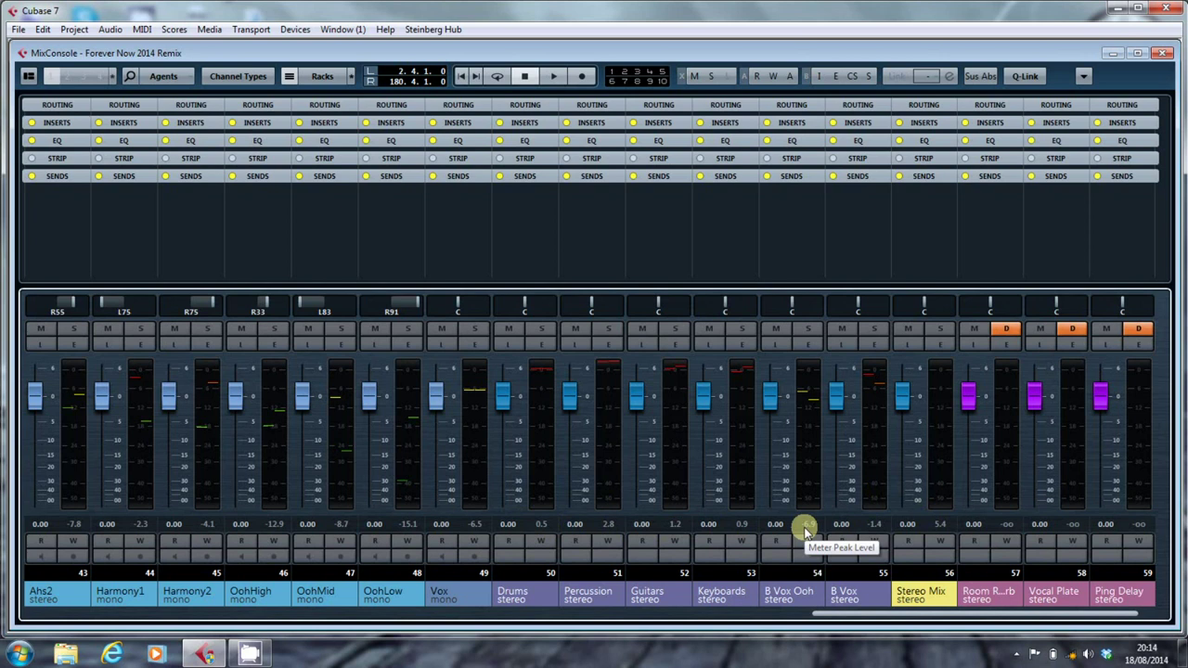
left_click_drag(883, 617, 5, 594)
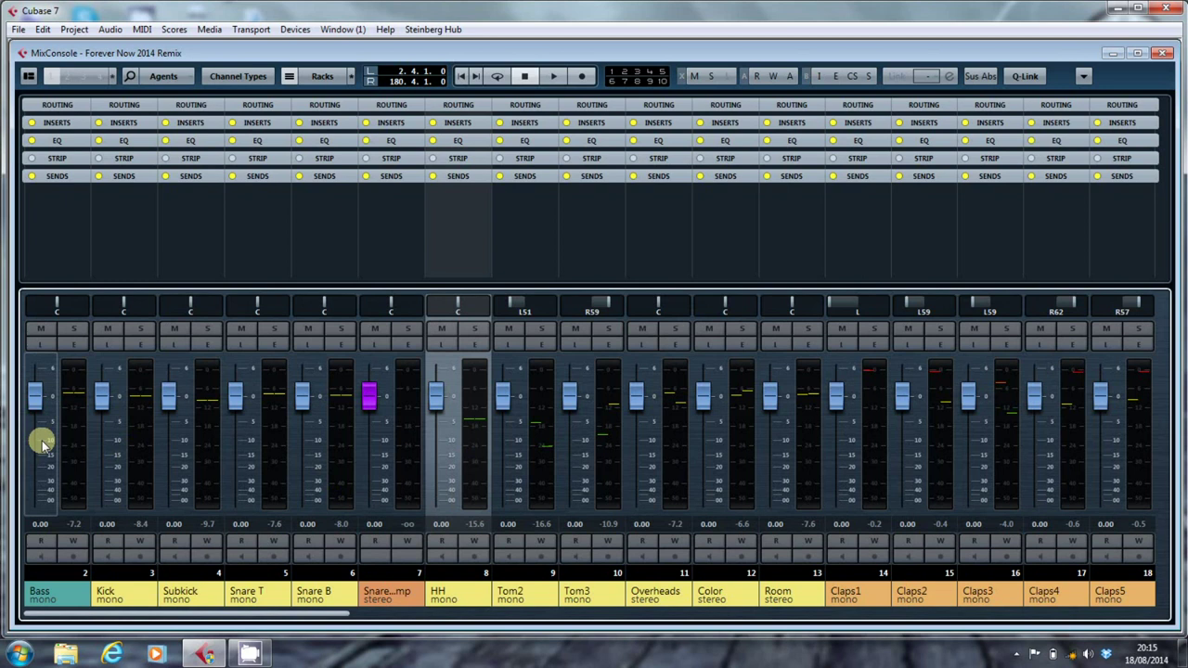
In the Bass Channel Settings, set Pre-Gain to -10.0 dB, then close the window
left_click(42, 444)
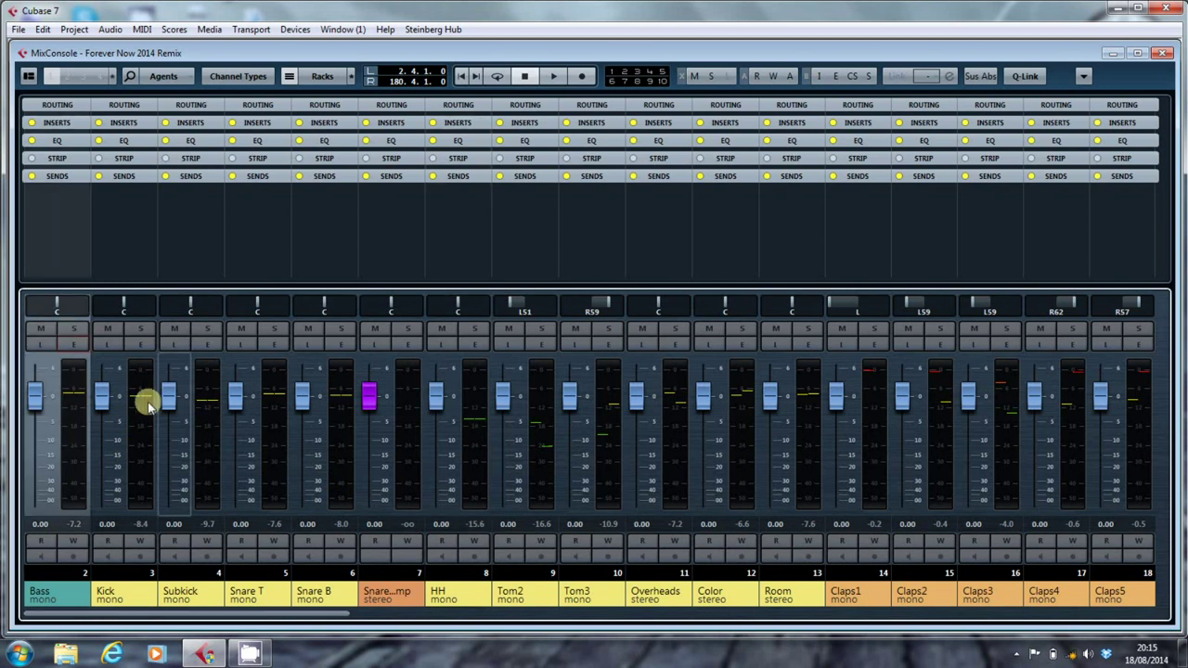
left_click(73, 344)
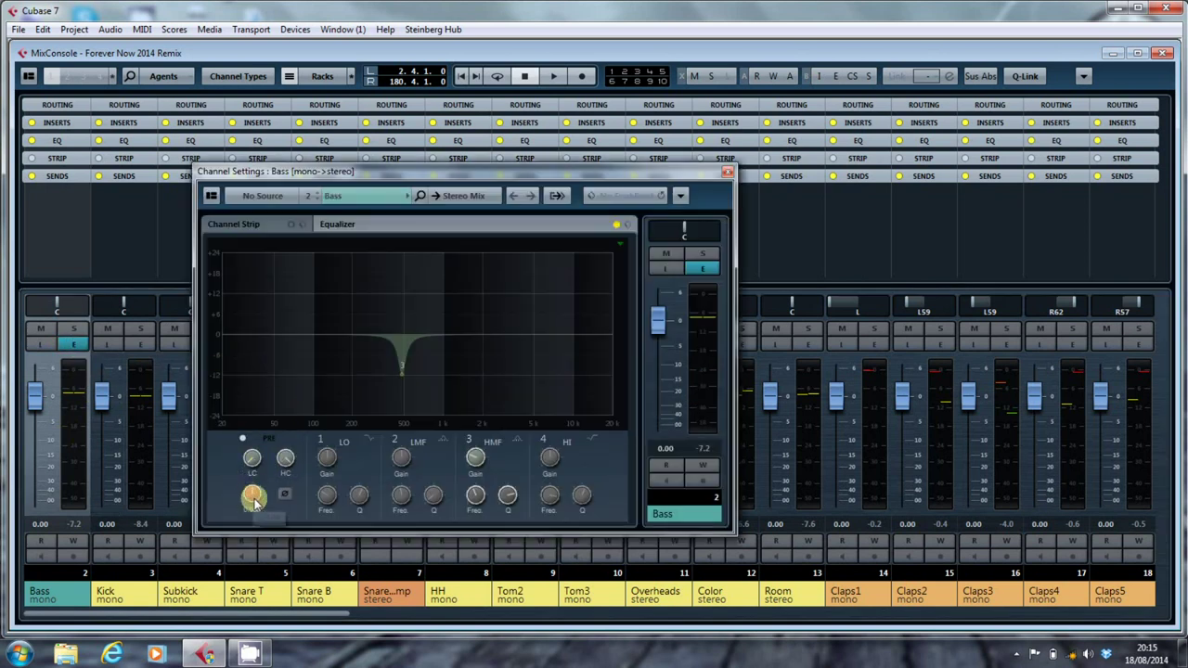
mouse_move(246, 494)
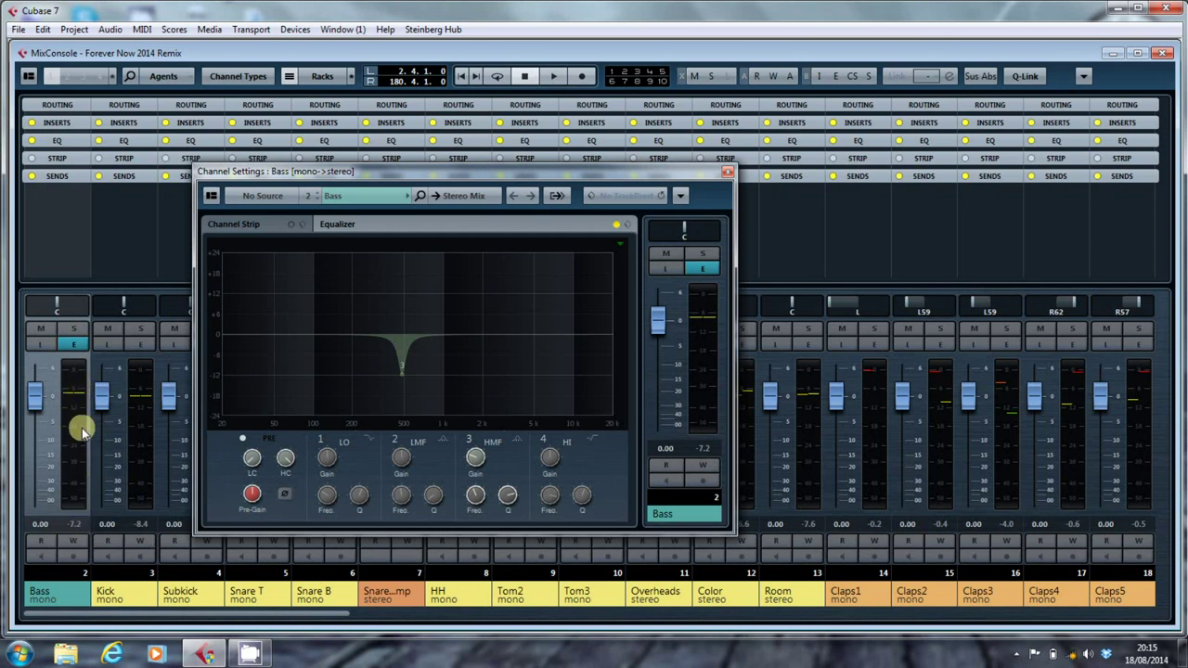
mouse_move(251, 501)
left_mouse_down()
mouse_move(237, 509)
mouse_move(236, 498)
mouse_move(251, 515)
left_mouse_up()
double_click(251, 513)
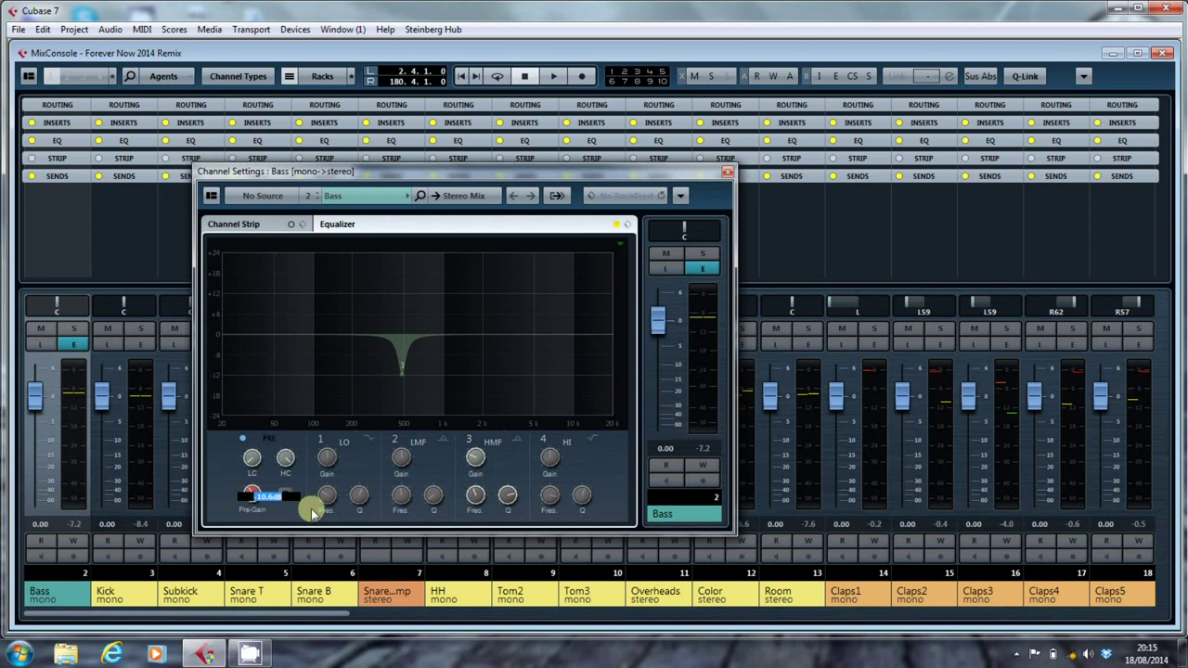
type("-10.0")
key("Return")
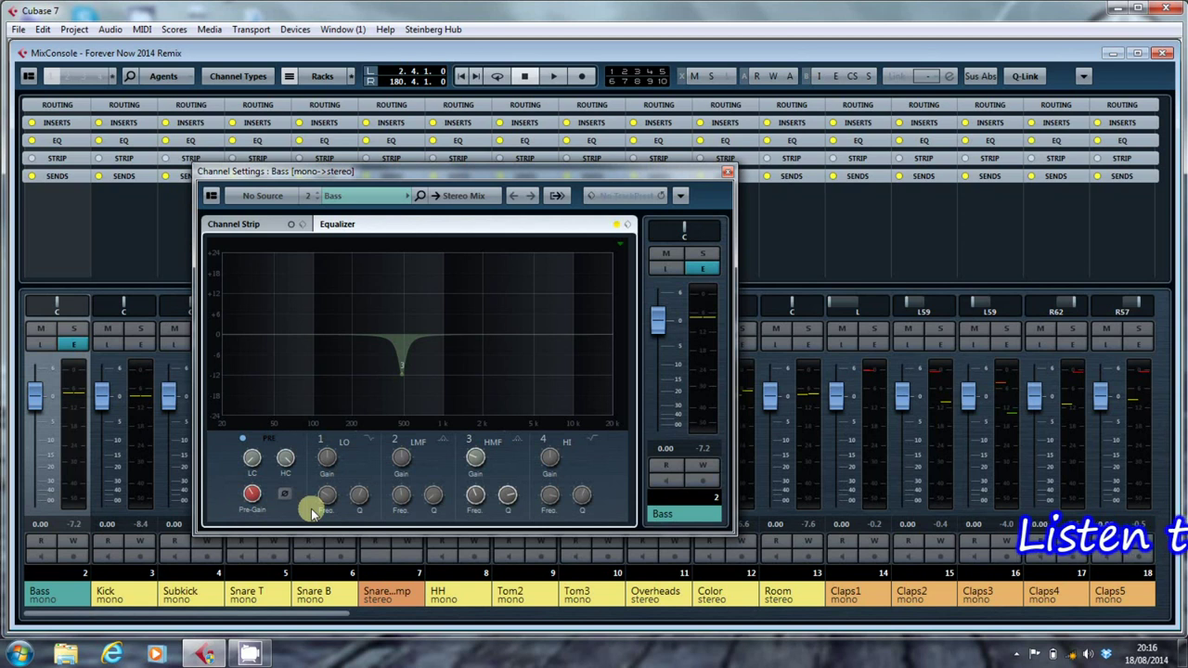
left_click(726, 176)
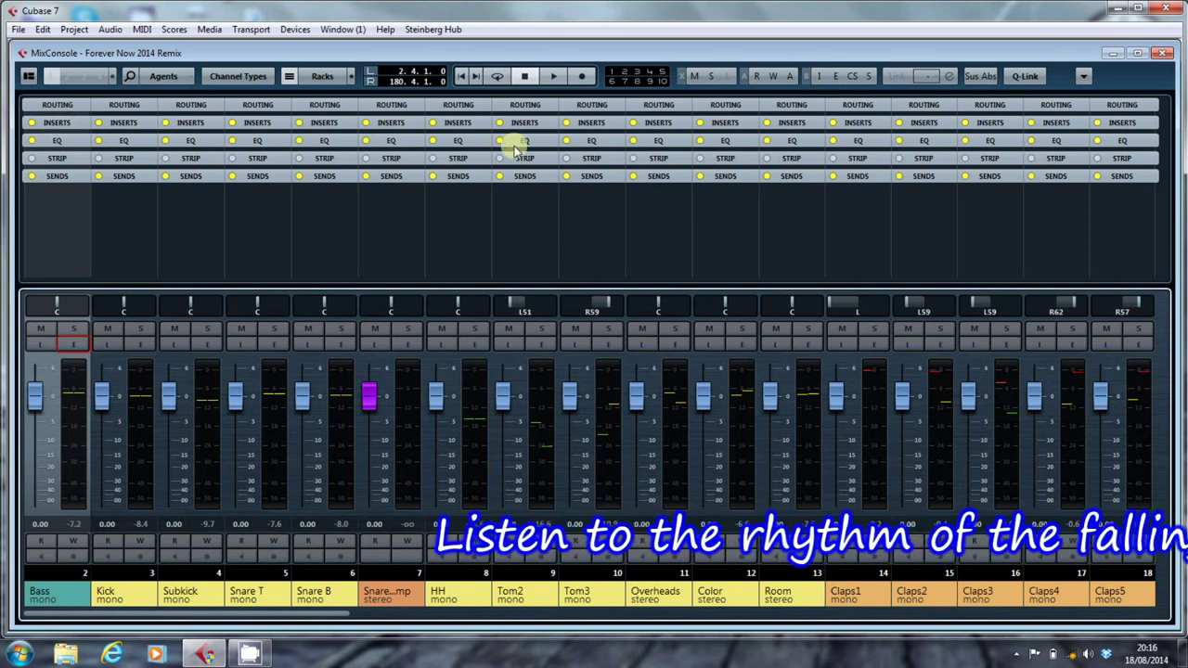
Enable the Pre (Filters/Gain/Phase) rack in the MixConsole and expand it to show gain controls
left_click(330, 76)
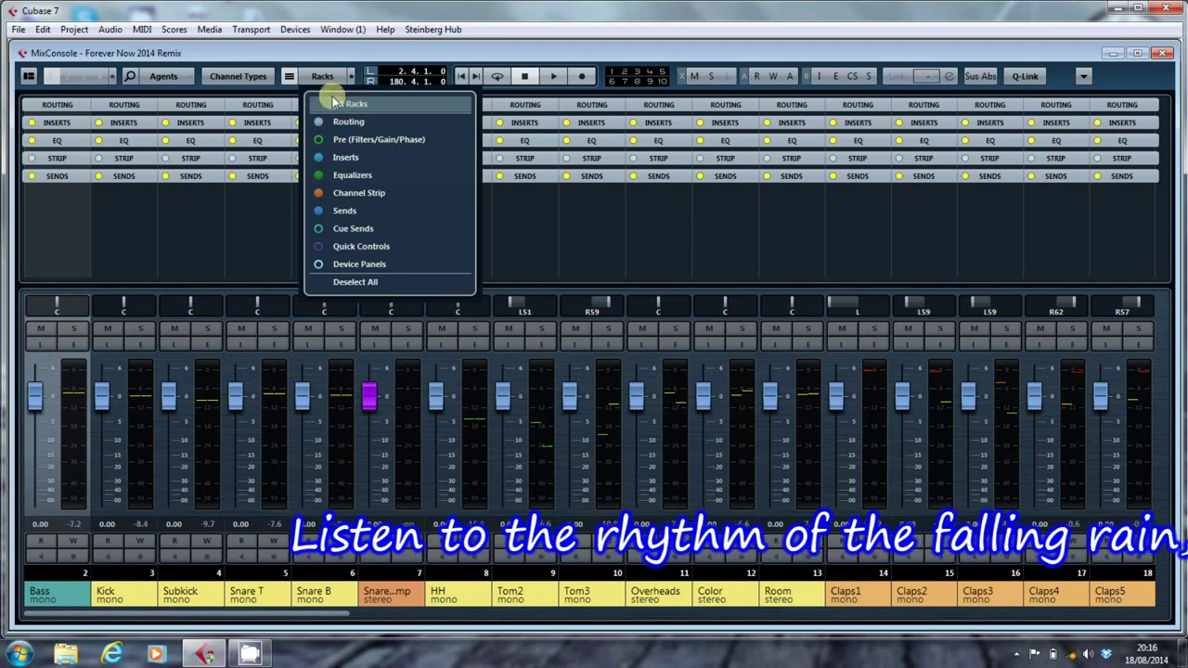
left_click(339, 137)
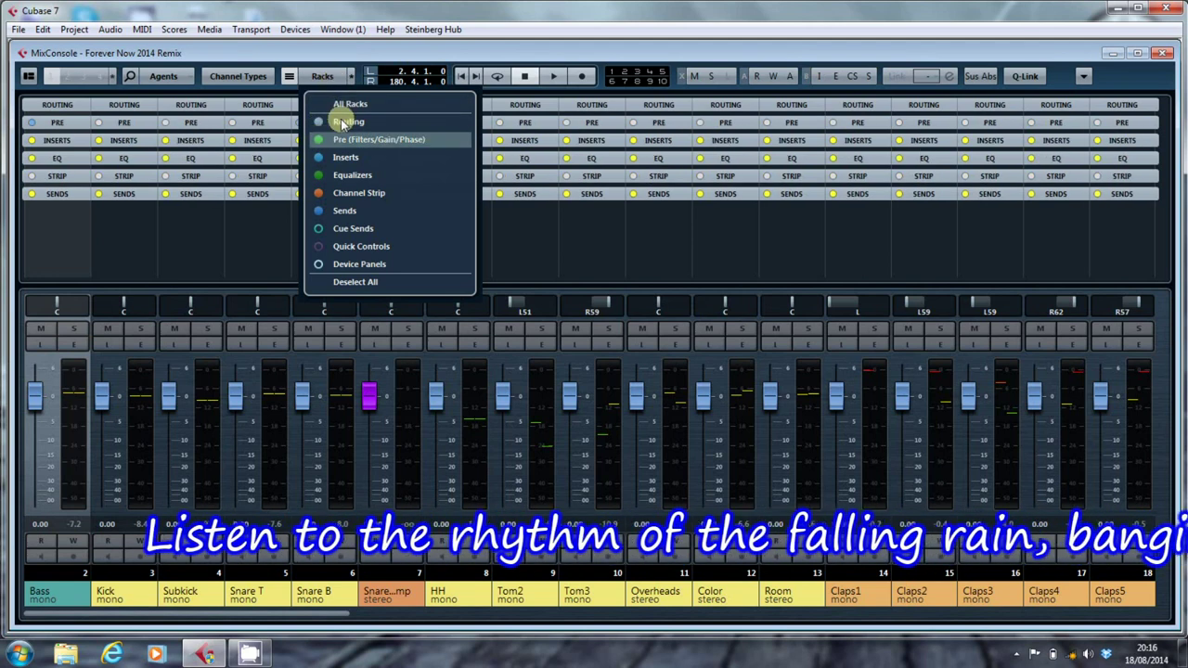
left_click(58, 119)
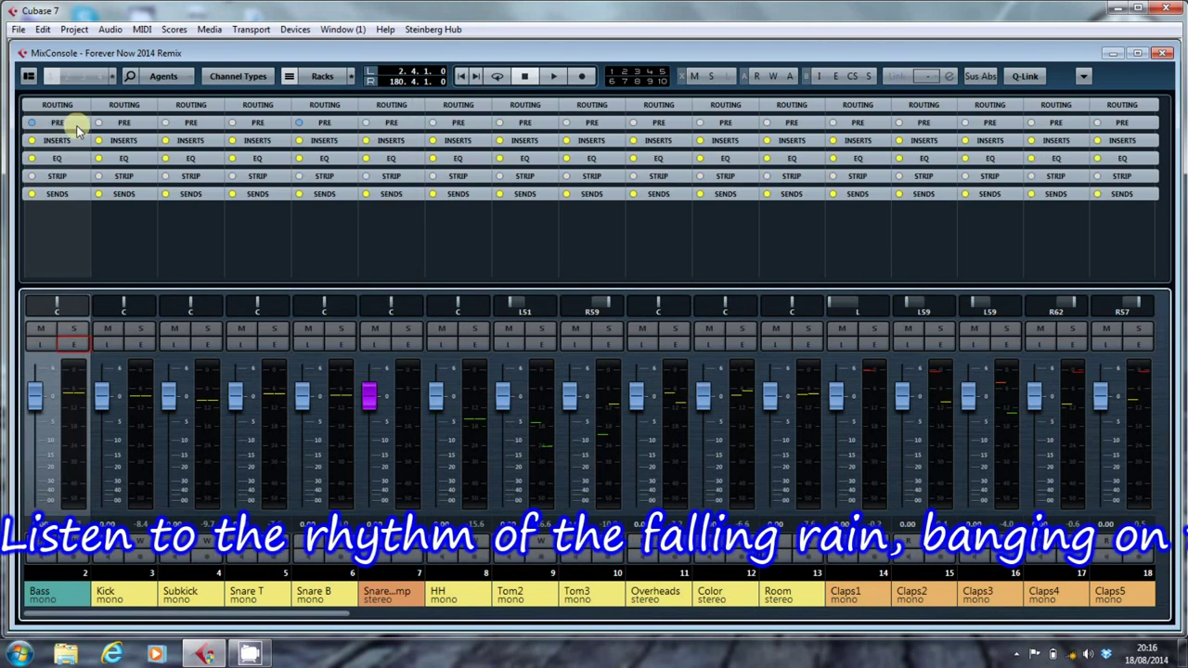
left_click(78, 127)
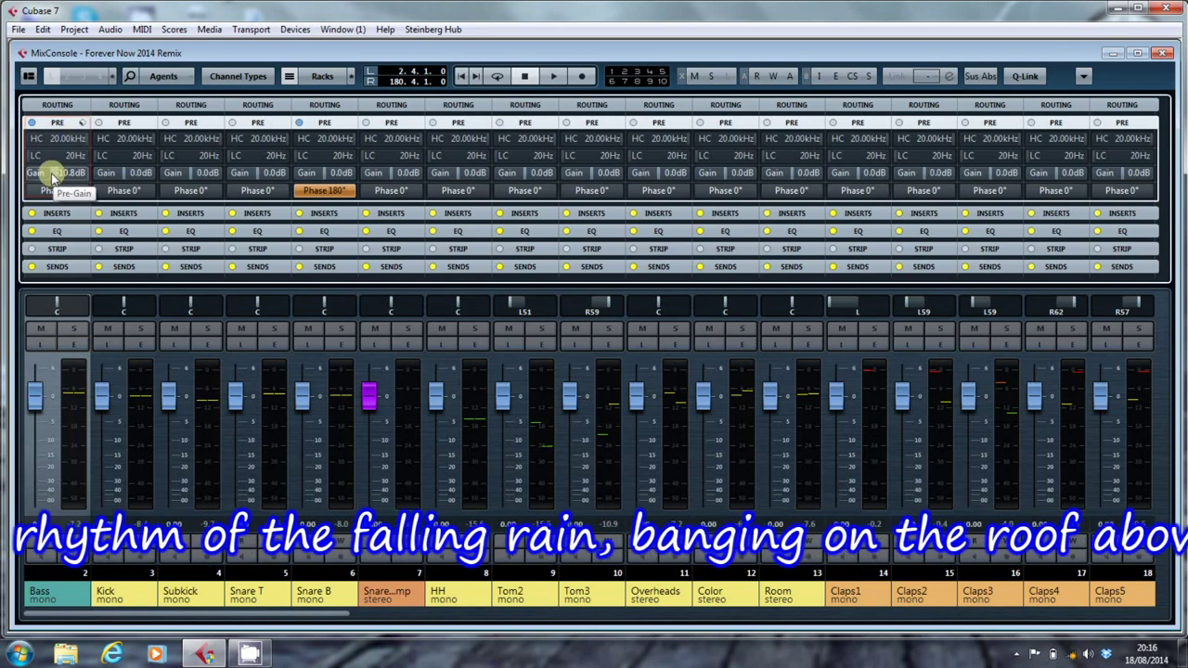
Lower the Bass pre-gain to -10.8 dB and the Kick pre-gain to -9.6 dB
left_click_drag(53, 174, 139, 464)
double_click(137, 173)
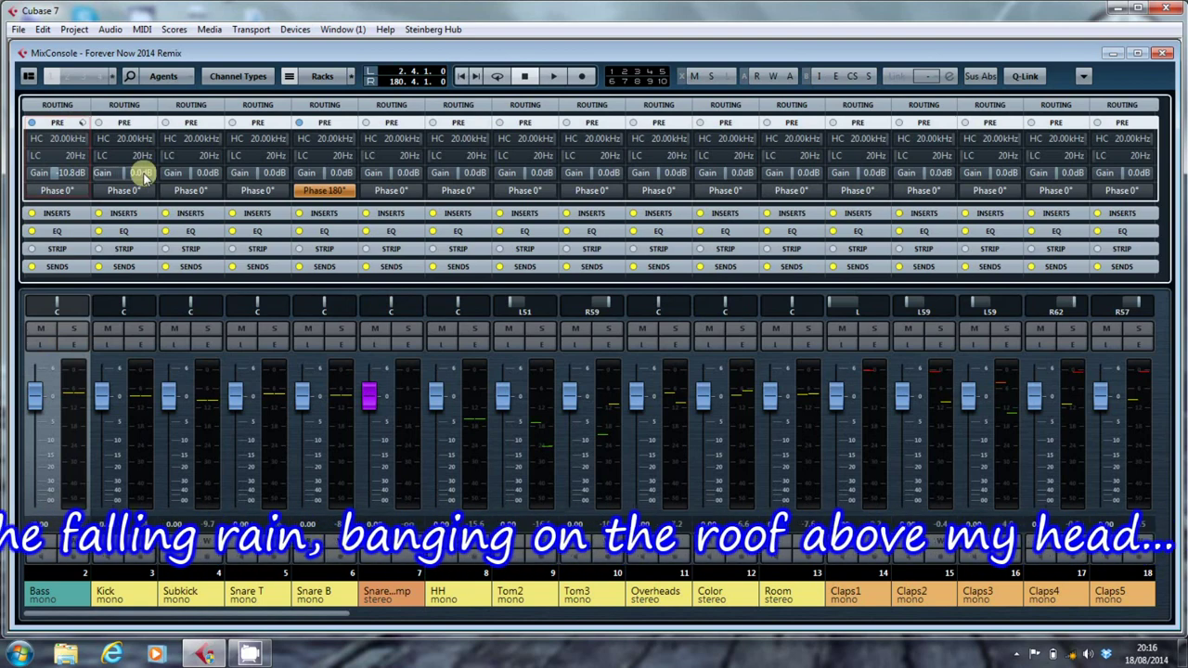
type("-9.6")
key("Return")
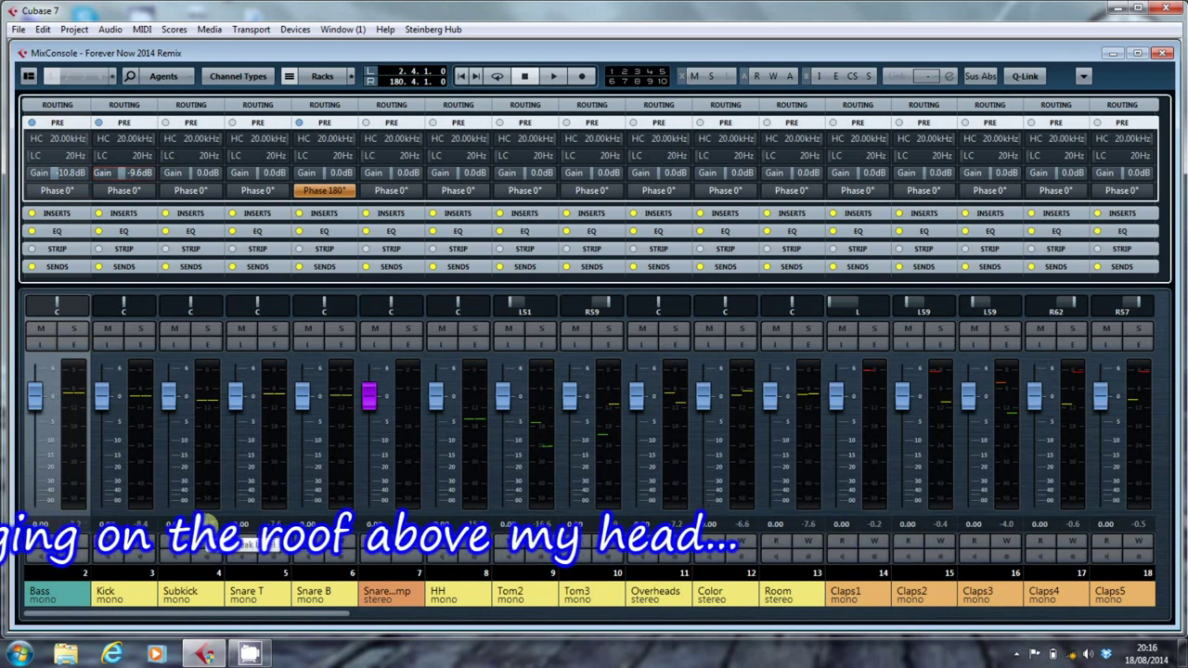
Set the Subkick pre-gain to -8.3 dB and the Snare T pre-gain to -10.4 dB
double_click(199, 174)
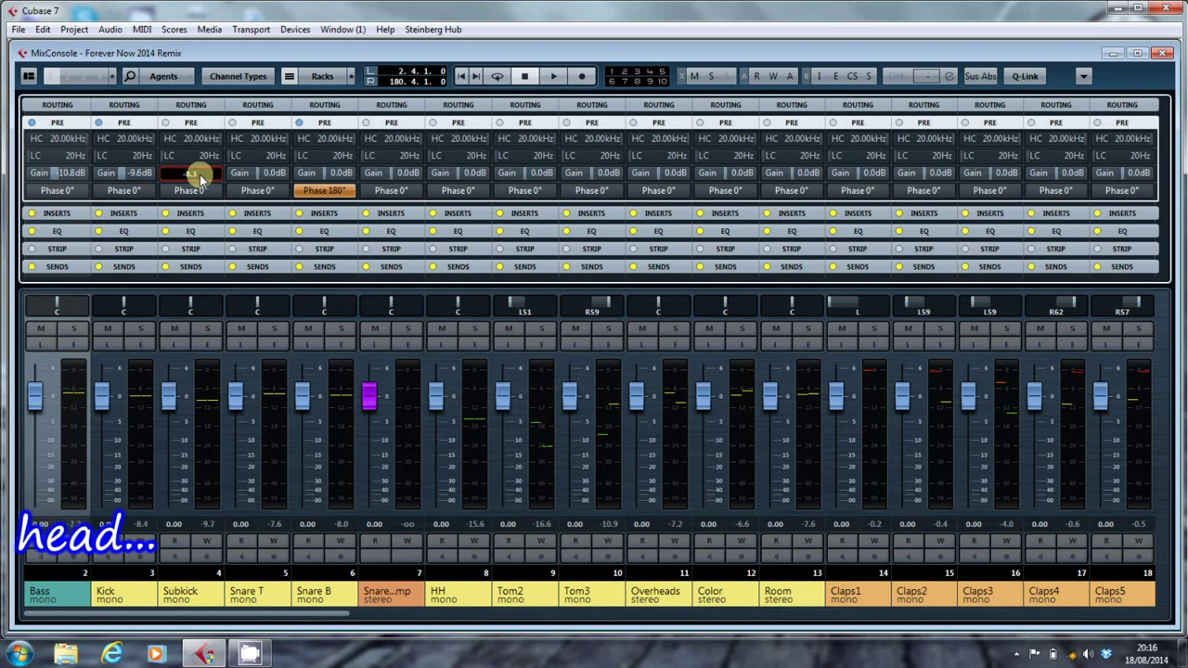
key("Return")
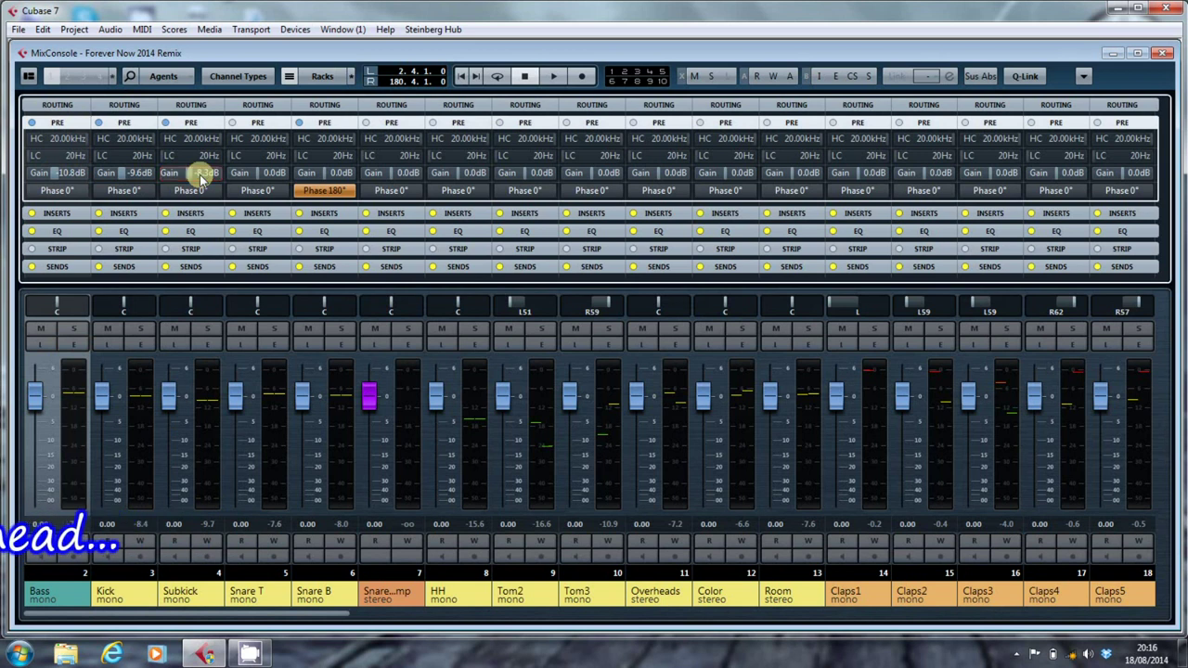
double_click(255, 174)
key("BackSpace")
type("-10.4")
key("Return")
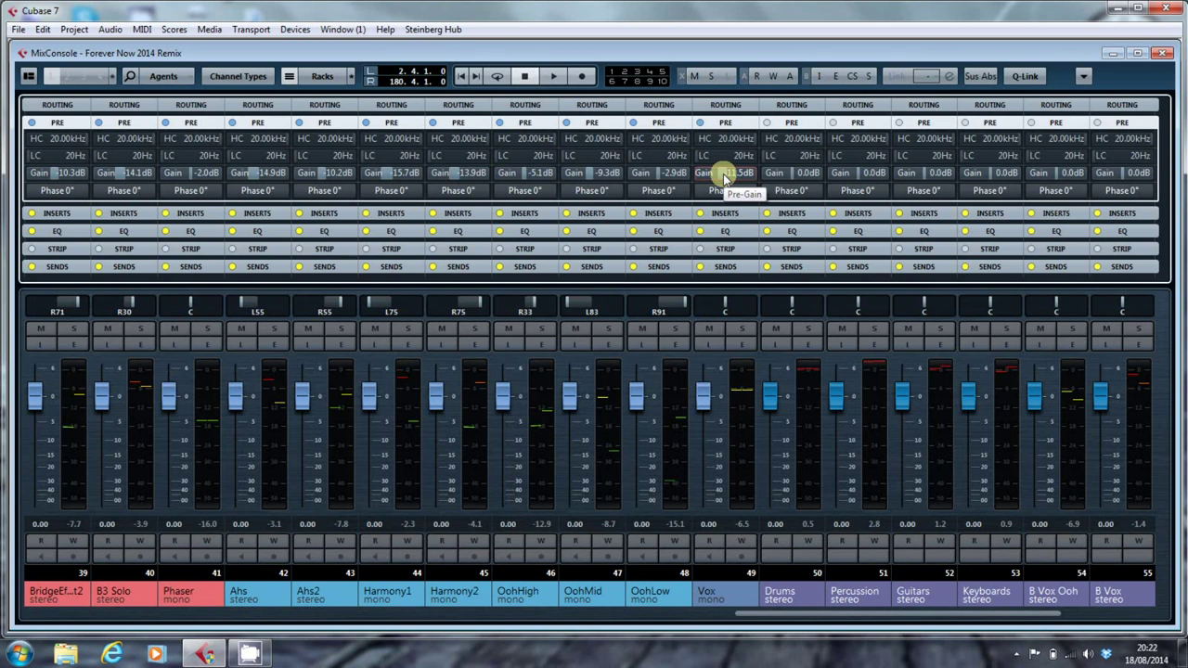
Clear all channel meter peaks with Reset Meters from the meter's context menu
right_click(745, 453)
left_click(785, 502)
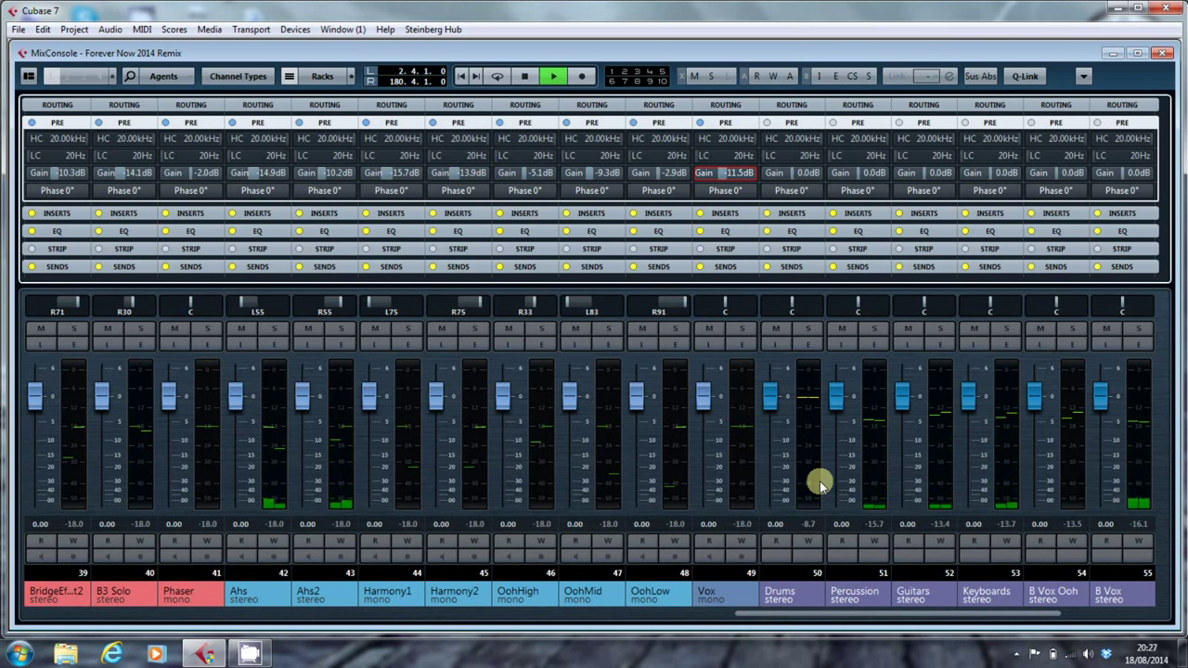
Stop playback and scroll the mixer to confirm Bass through Harmony2 each peak near -18.0
key("space")
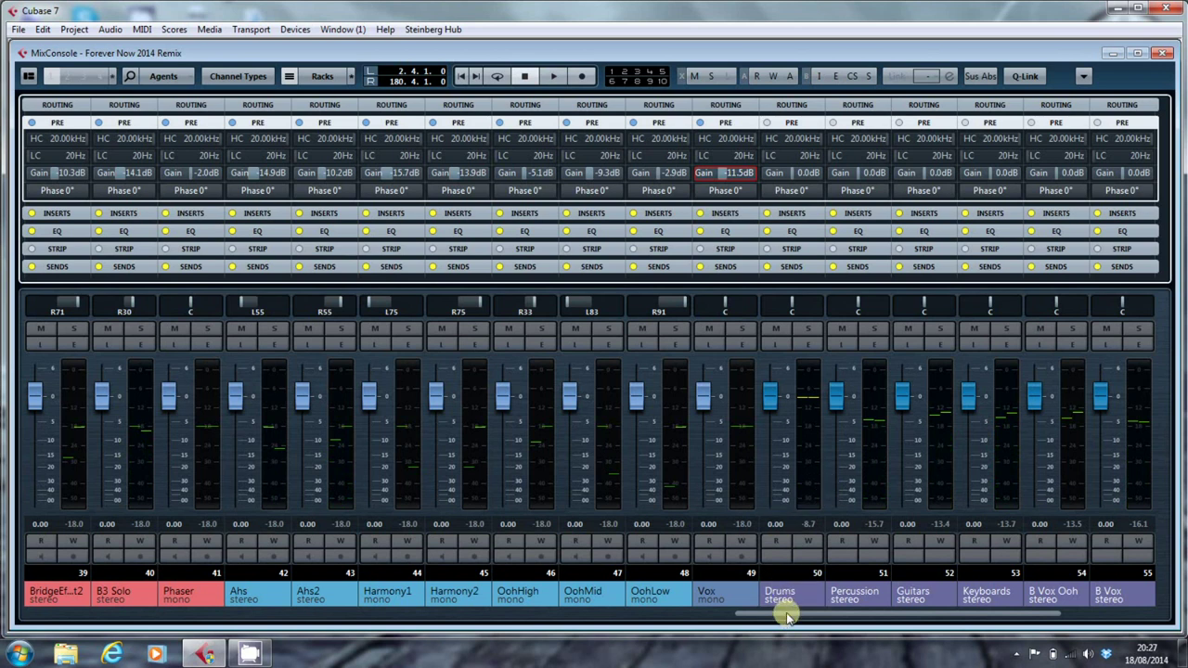
left_click_drag(787, 617, 79, 617)
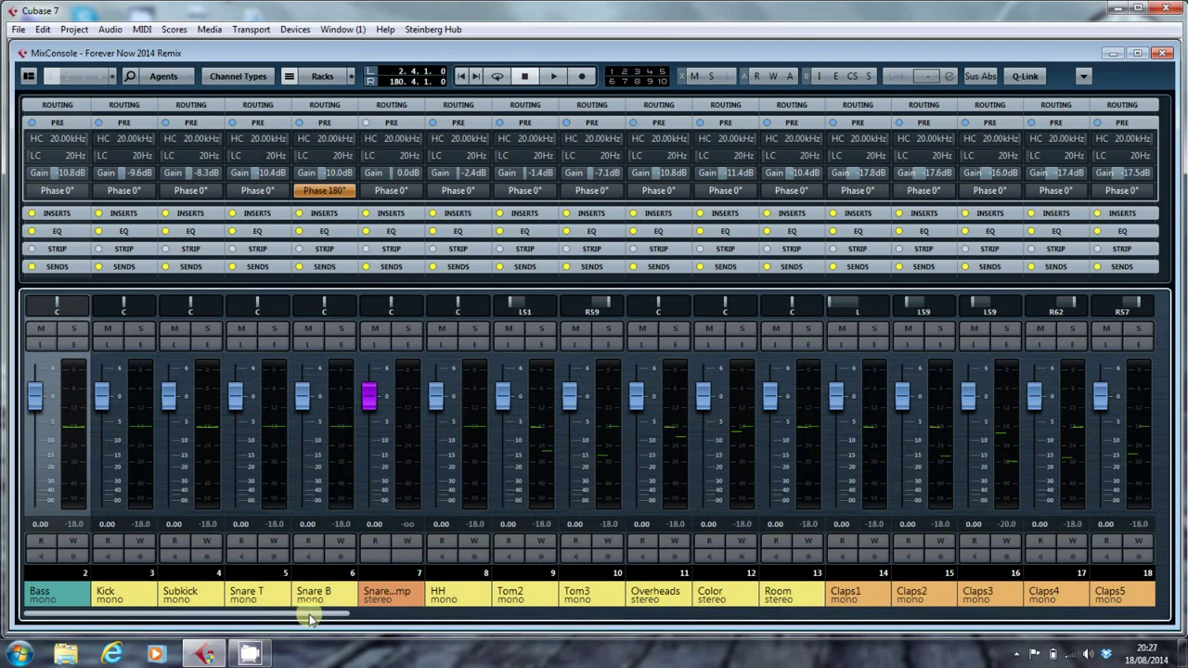
left_click_drag(311, 620, 662, 645)
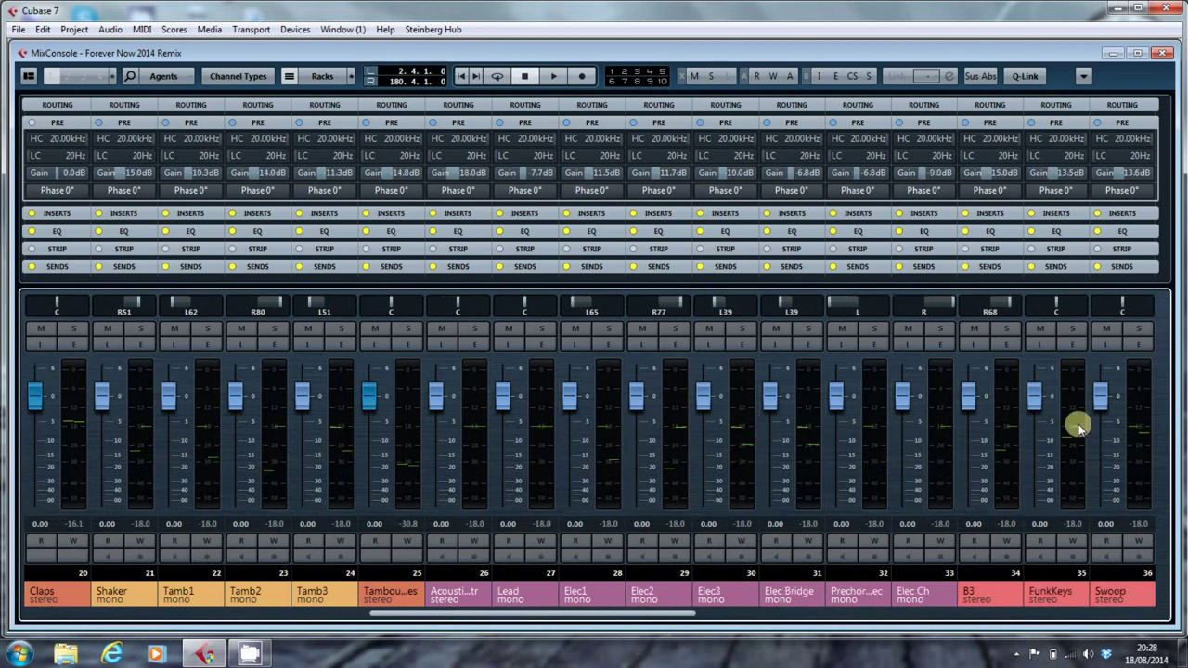
scroll(547, 620, "down", 3)
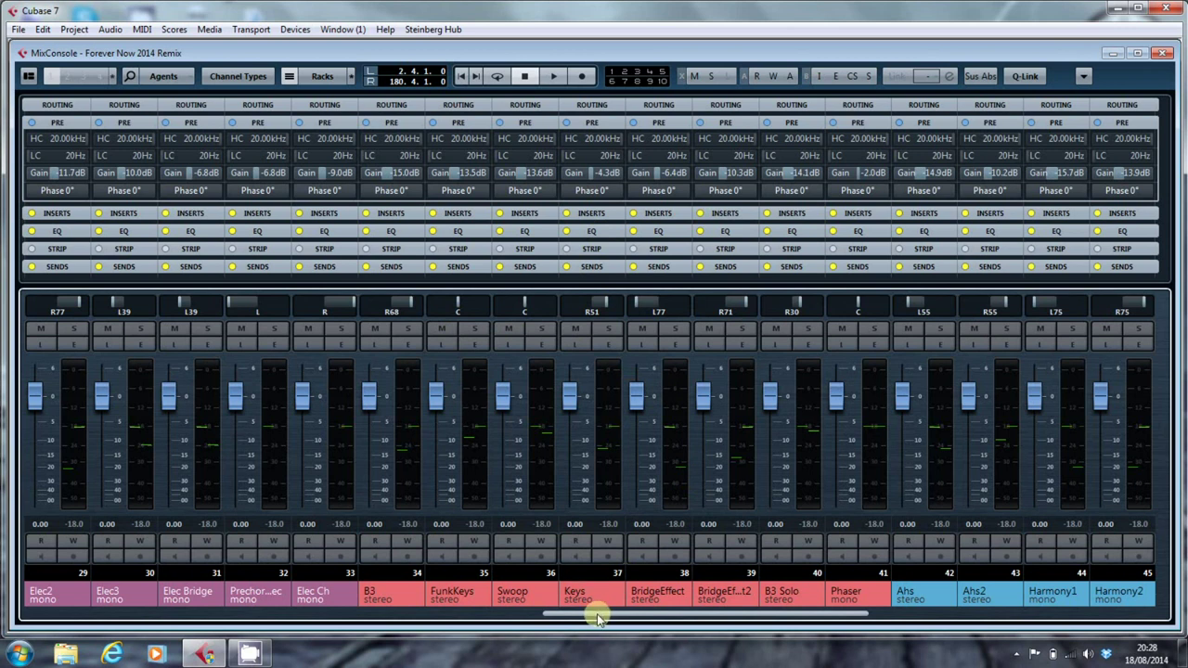
Scroll to the far right to show channels 44–59 and Stereo Out peaking at -2.2
left_click_drag(599, 620, 912, 617)
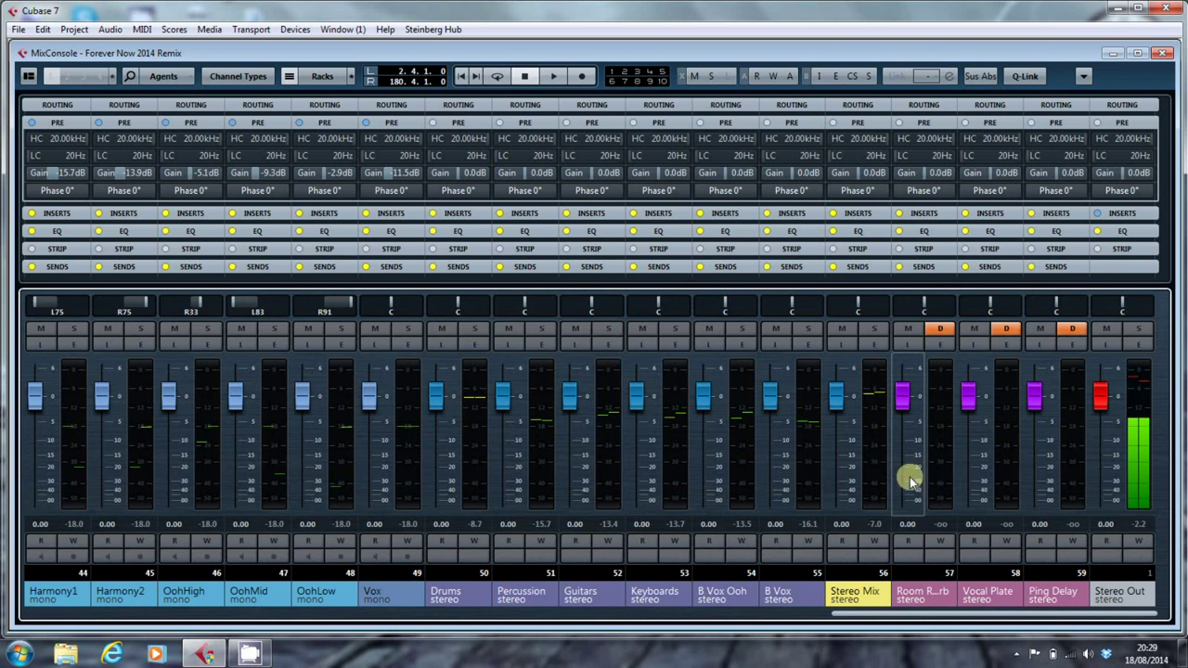